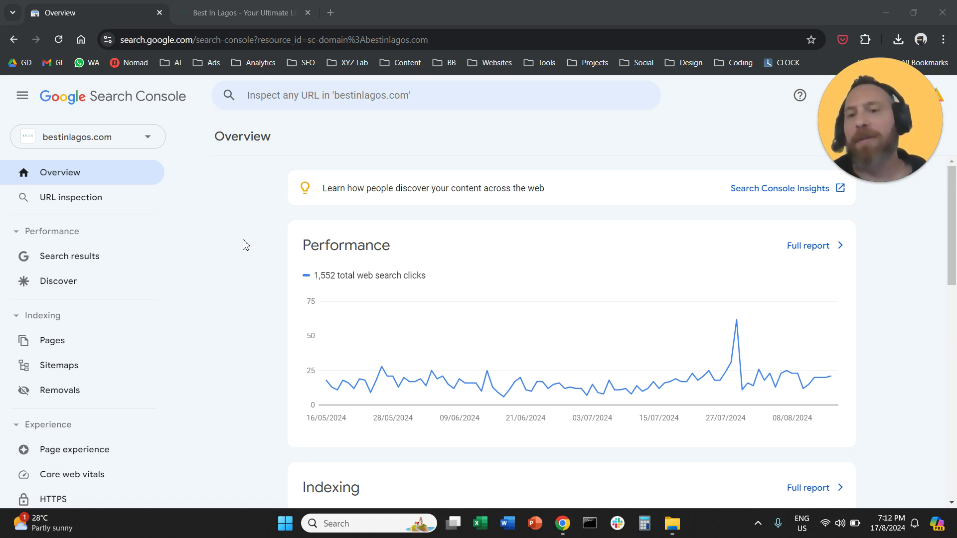
On the Best In Lagos tab, dismiss the ad and load bestinlagos.com/sitemap_index.xml.
click(255, 13)
click(522, 349)
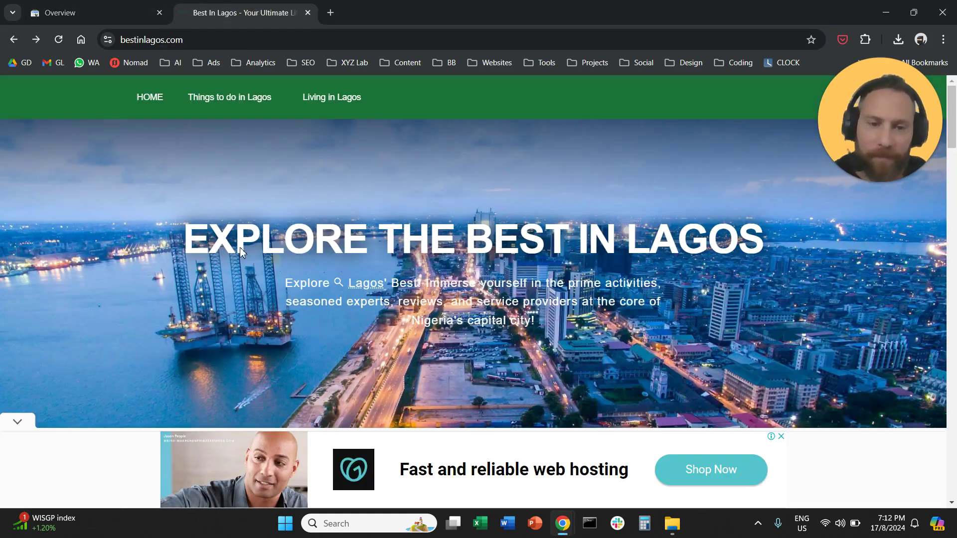
click(225, 39)
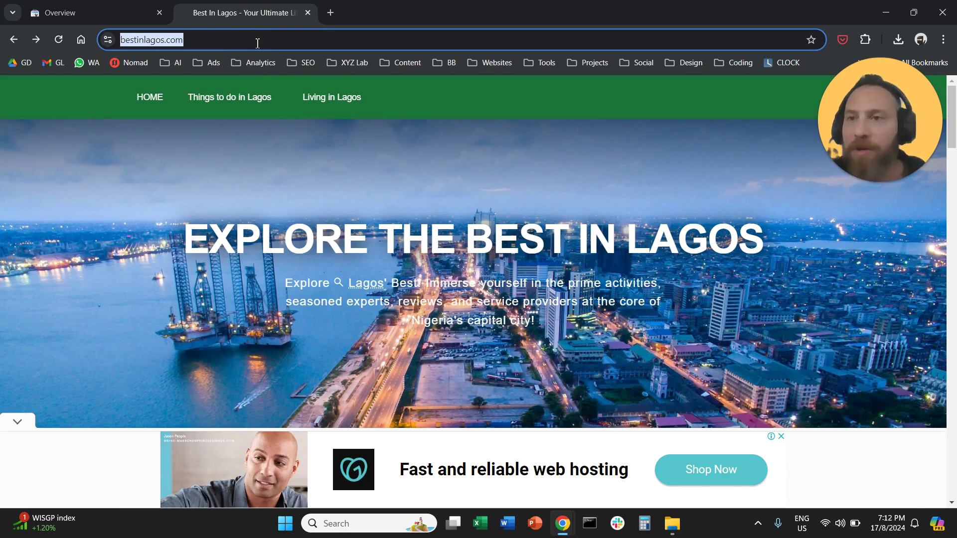
click(258, 42)
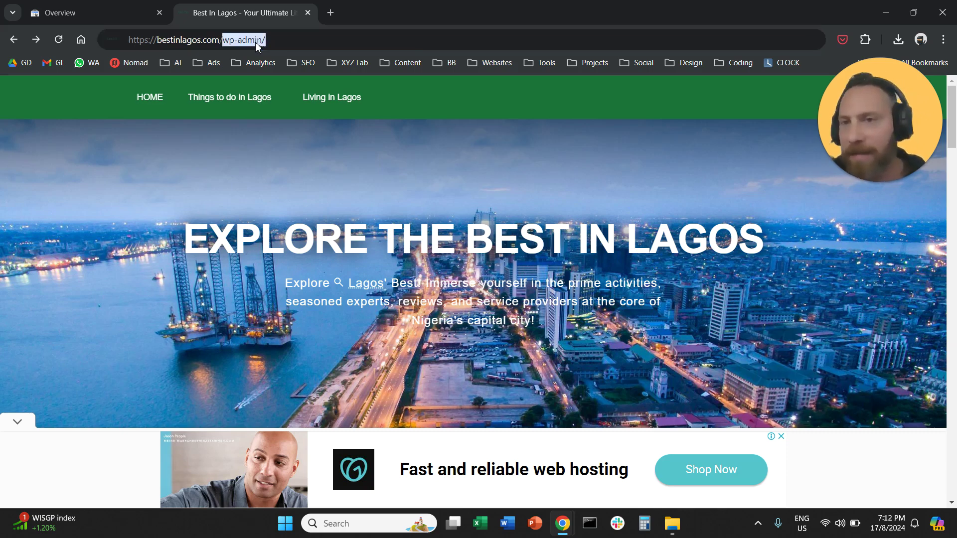
text(/sitem)
drag(278, 40, 223, 42)
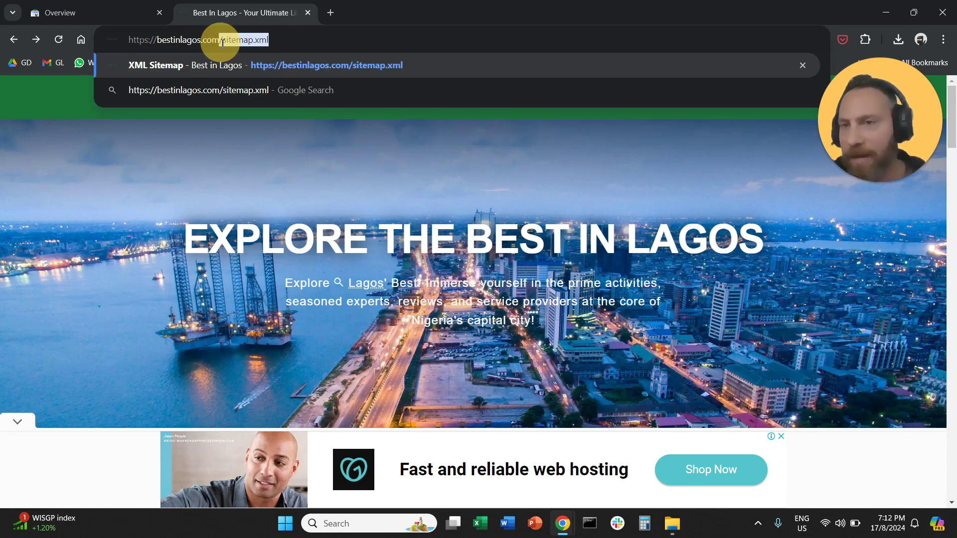
click(286, 40)
key(Return)
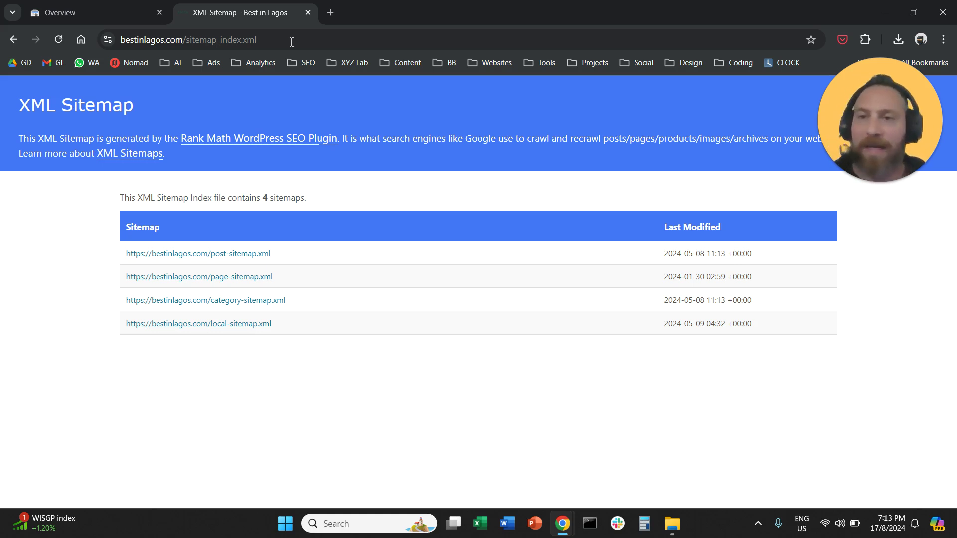
click(292, 41)
right_click(290, 41)
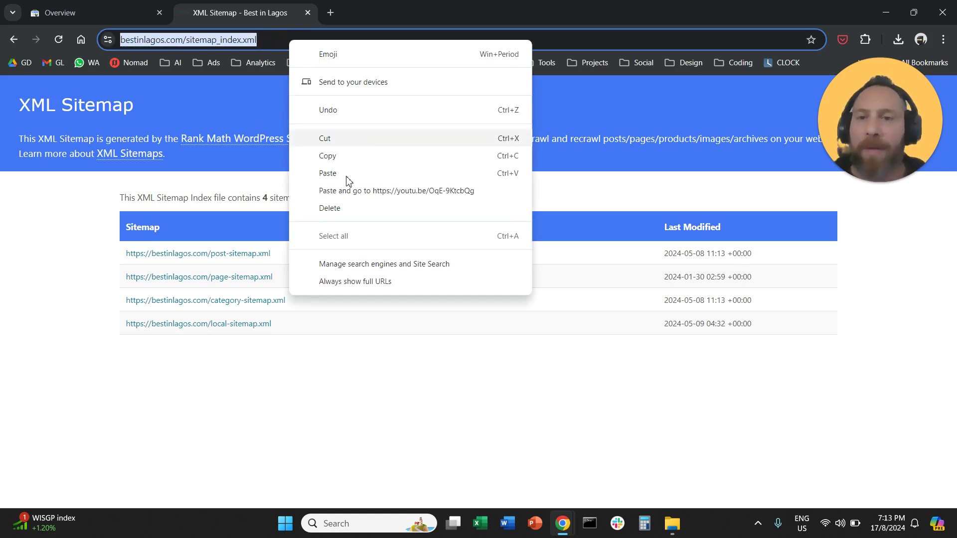
click(355, 157)
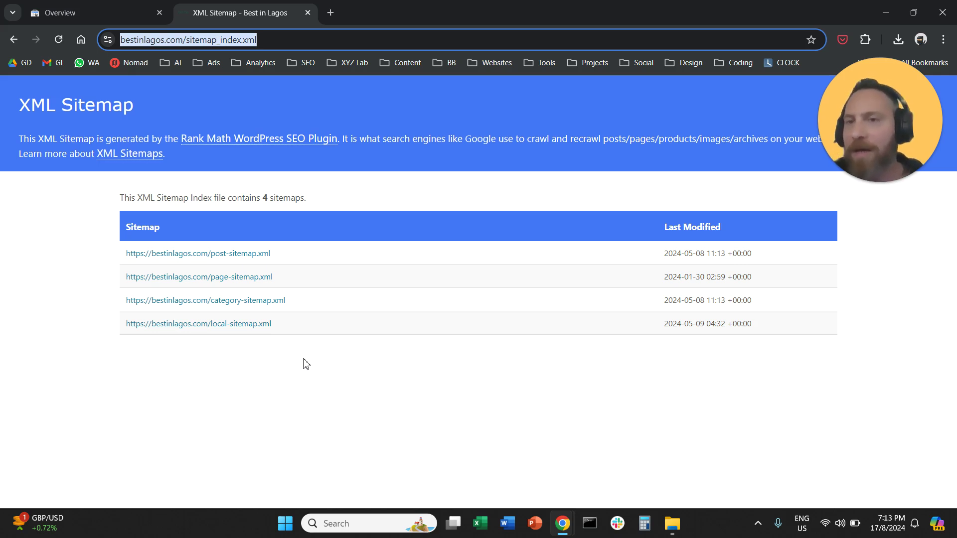
key(ctrl+shift+Tab)
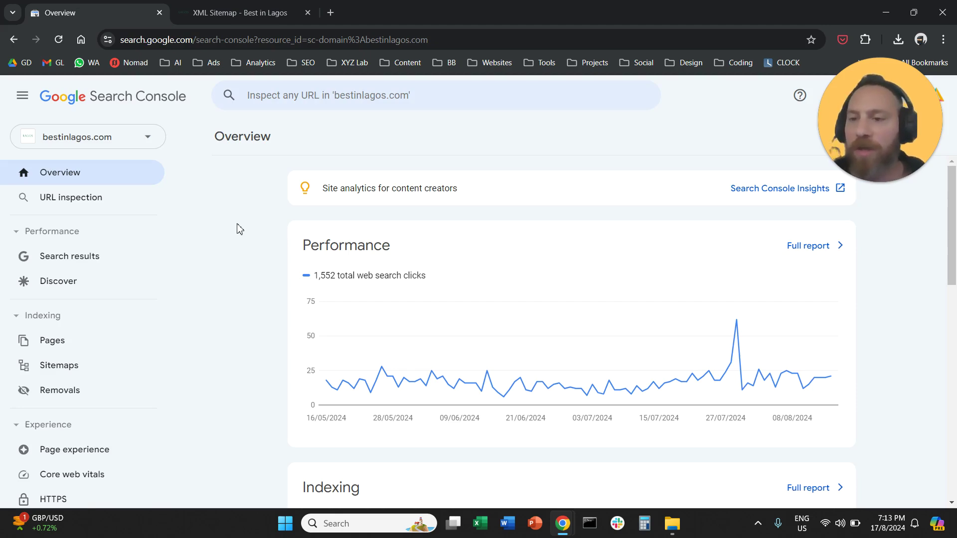
click(95, 377)
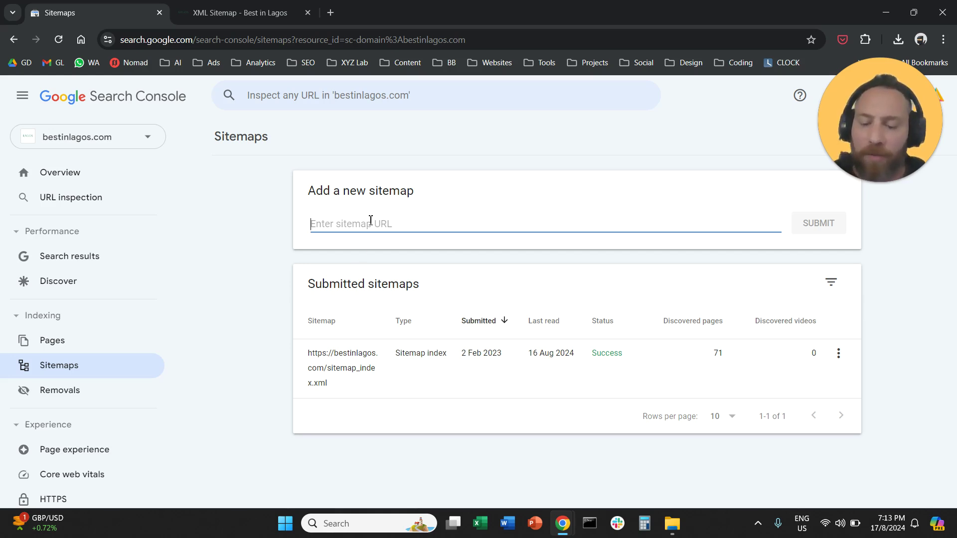
text(https://bestinlagos.com/sitemap_index.xml)
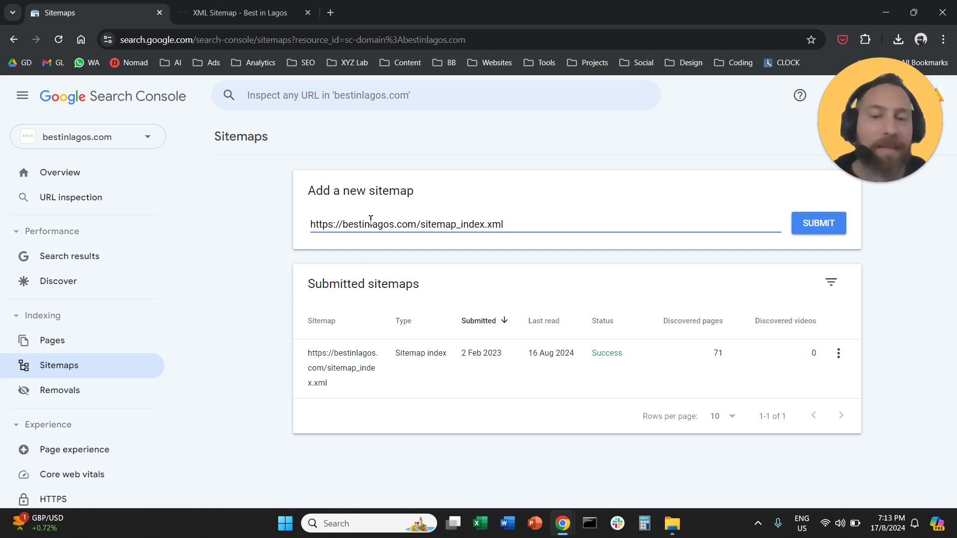
Submit the sitemap index and dismiss the 'Sitemap submitted successfully' confirmation.
click(819, 235)
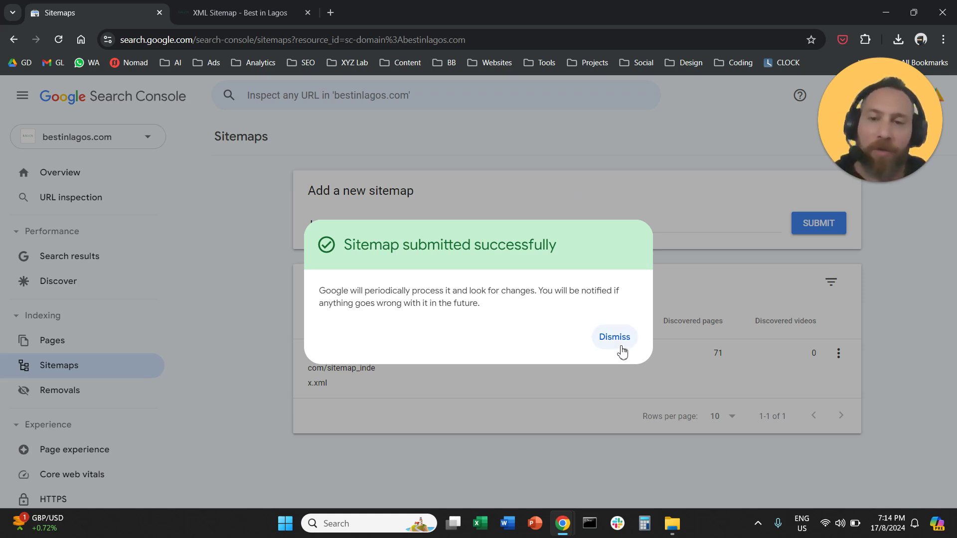
click(614, 337)
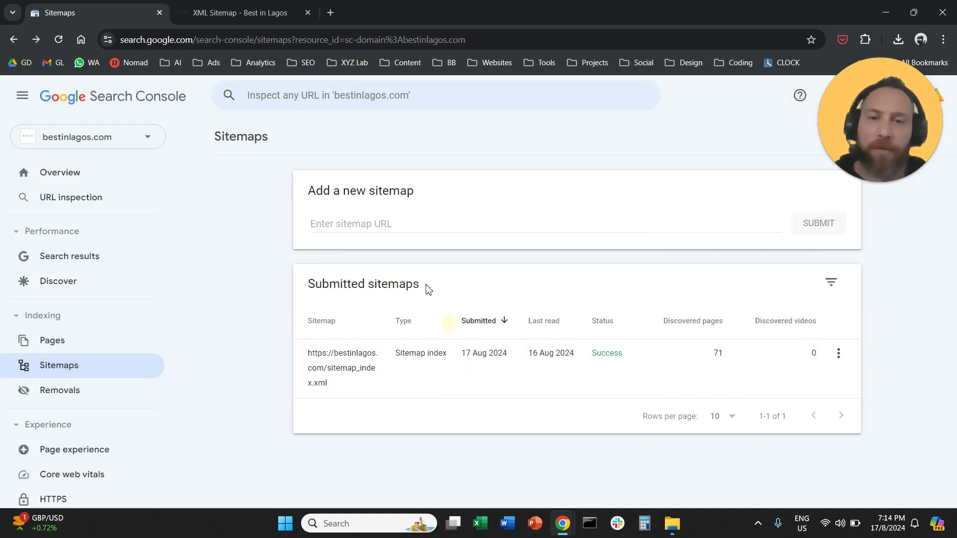
click(395, 226)
text(https://bestinlagos.com/sitemap_index.xml)
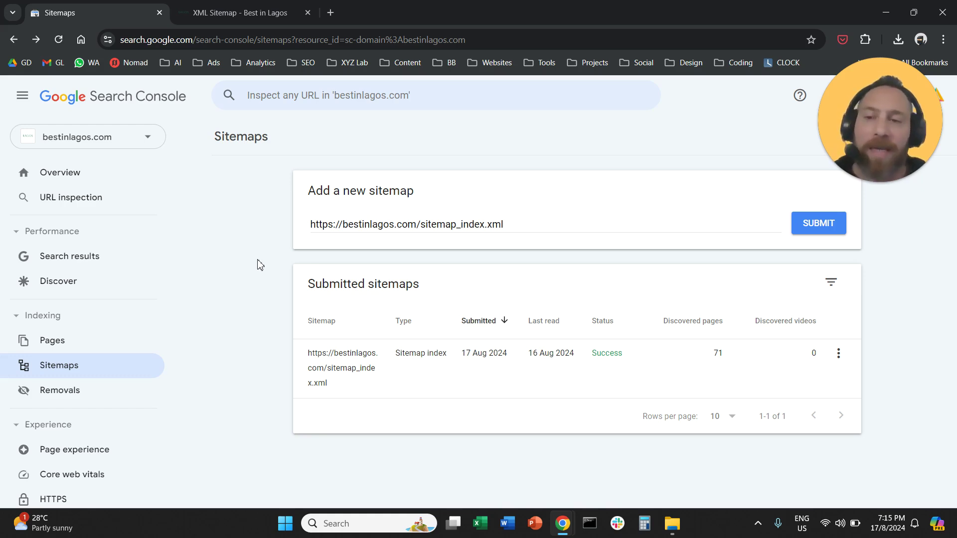
Return to the XML Sitemap tab and highlight sitemap_index.xml in its address.
click(265, 15)
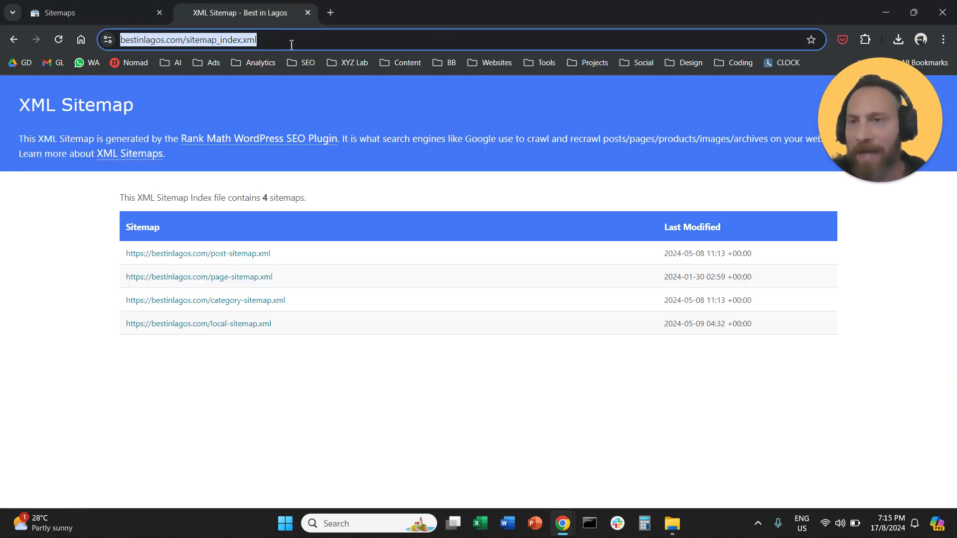
drag(287, 41, 218, 47)
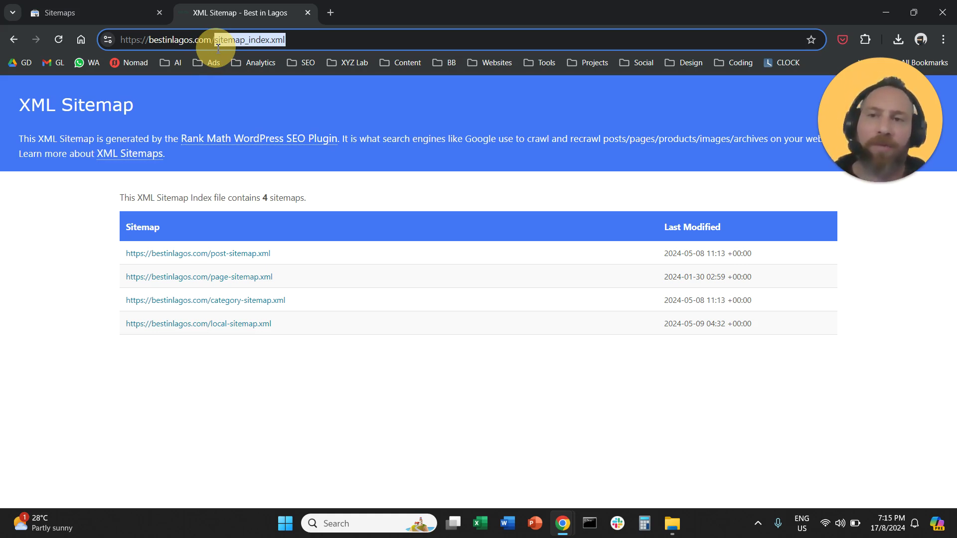
click(279, 40)
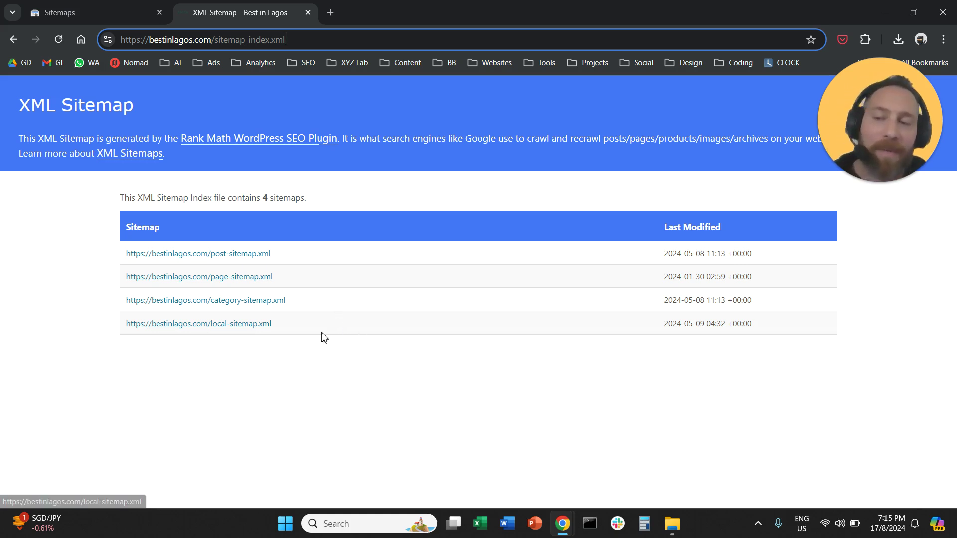
On the Sitemaps tab, select the whole sitemap_index.xml URL in the entry field.
click(105, 12)
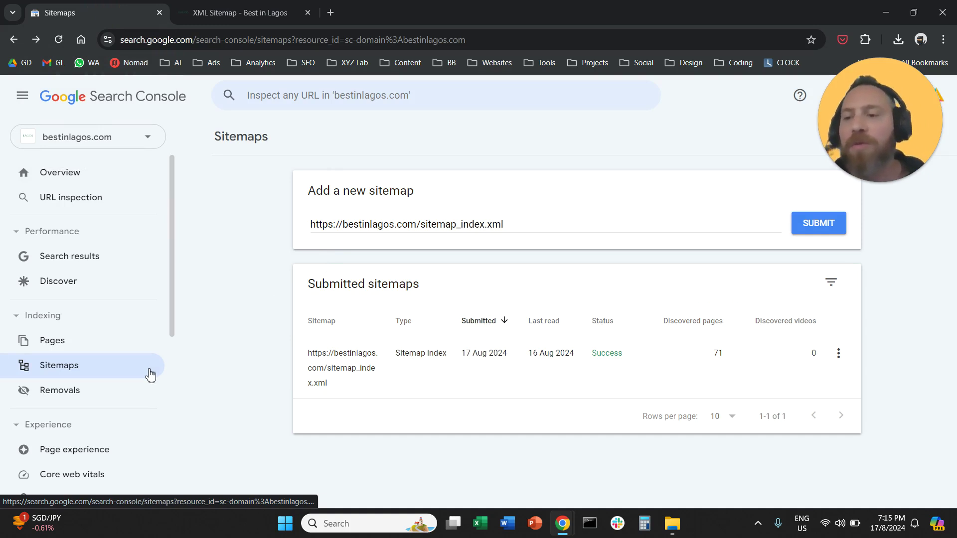
double_click(504, 224)
click(504, 224)
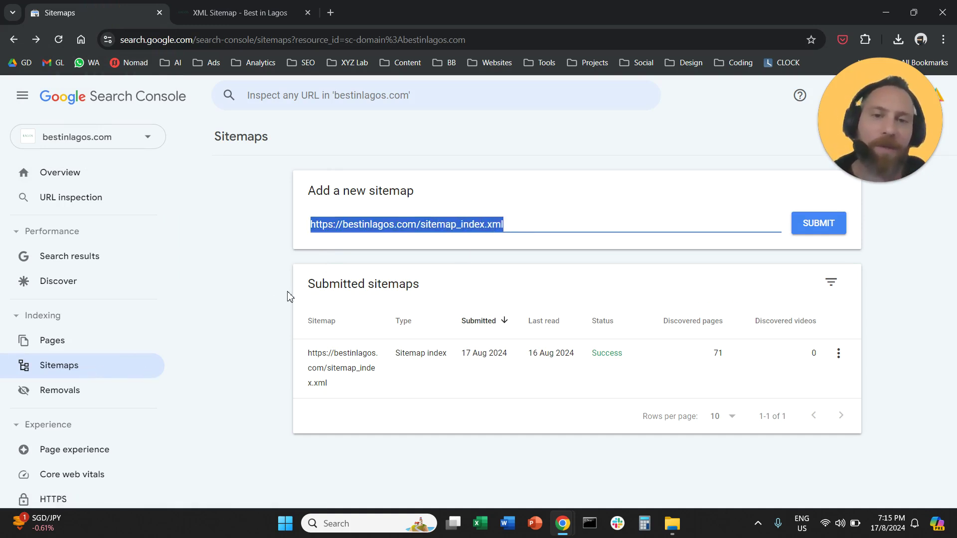